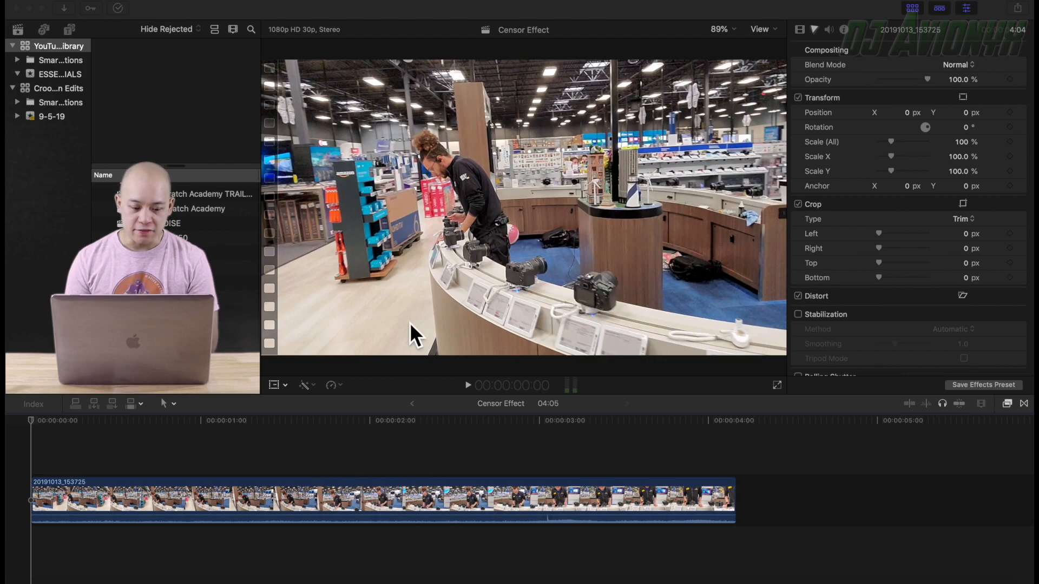
- Play the store clip from its beginning to review the footage
click(37, 456)
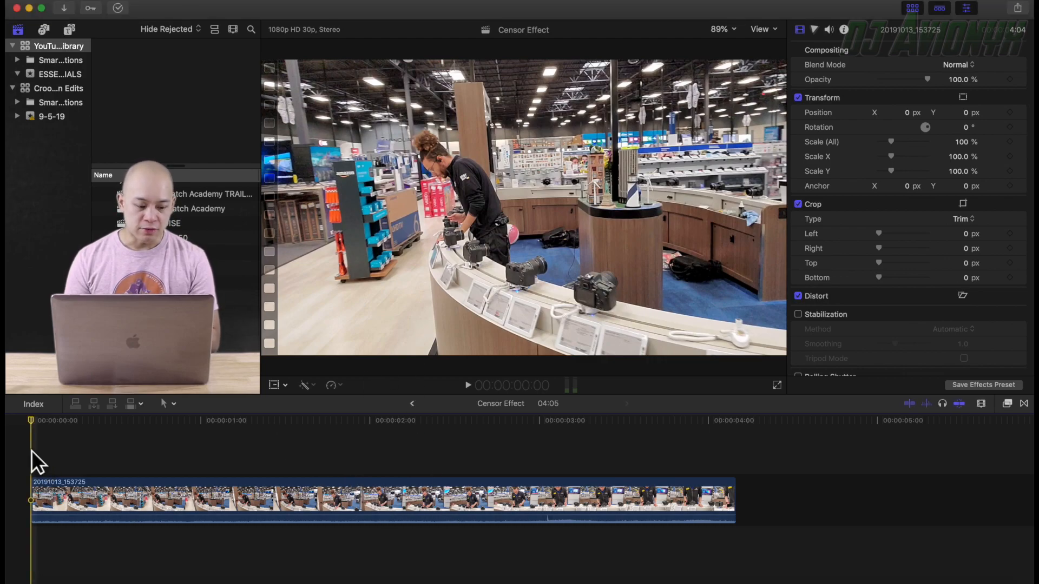
key(space)
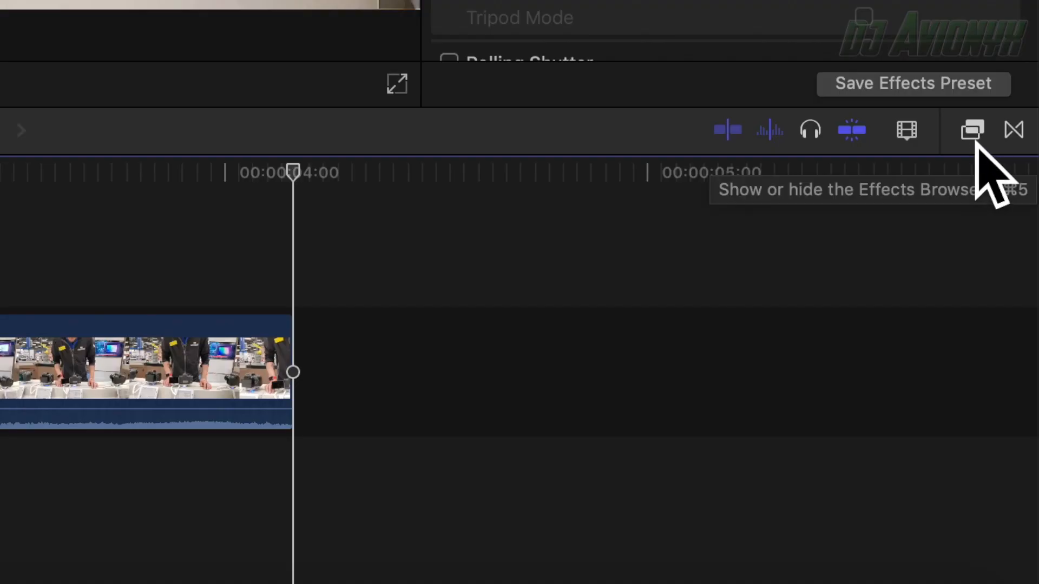
- Find the Censor effect by searching the installed effects for "censor" and apply it to the timeline clip
click(975, 131)
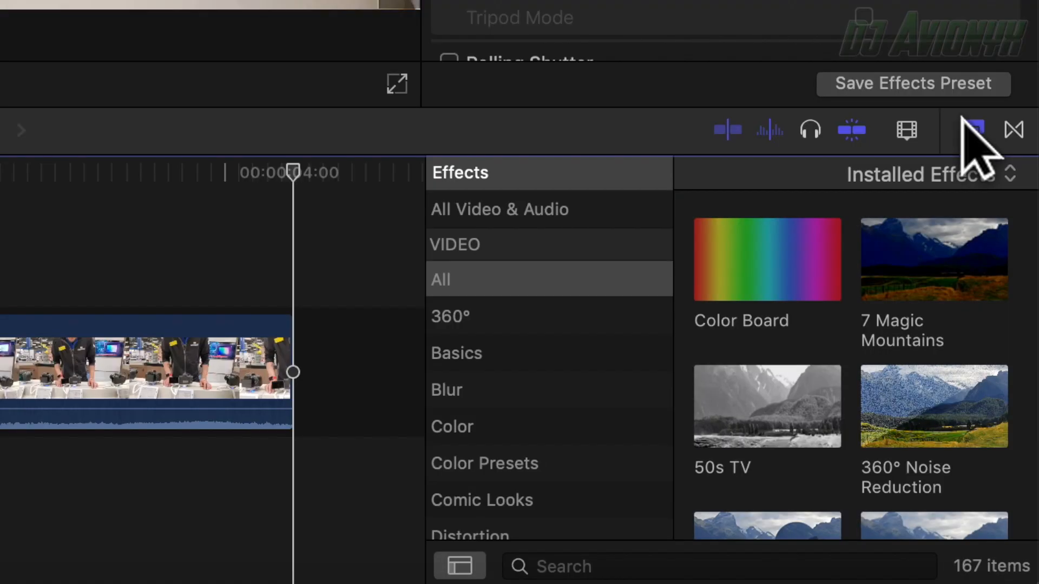
click(447, 283)
click(579, 568)
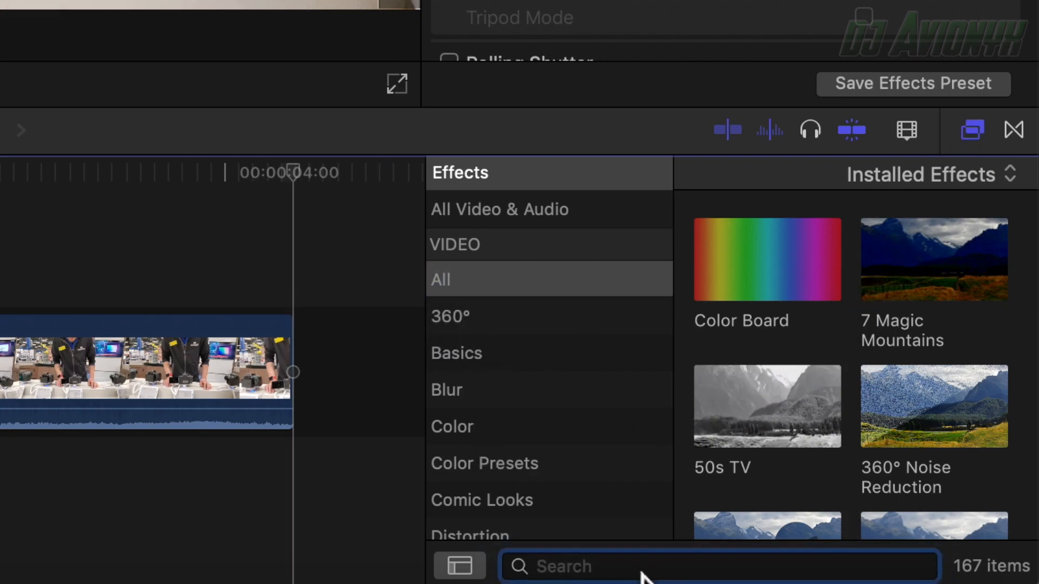
text(censor)
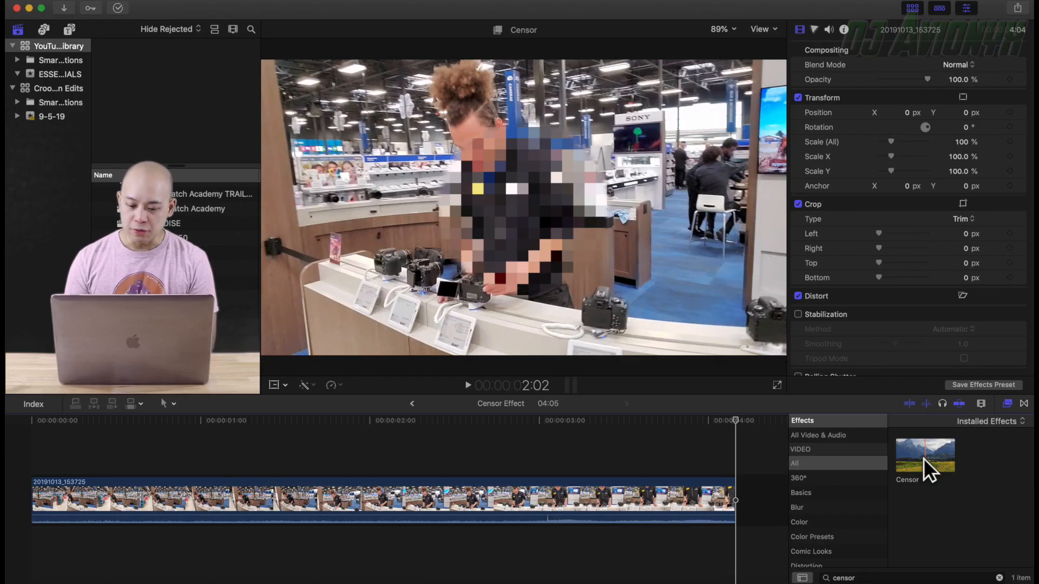
drag(916, 458, 524, 490)
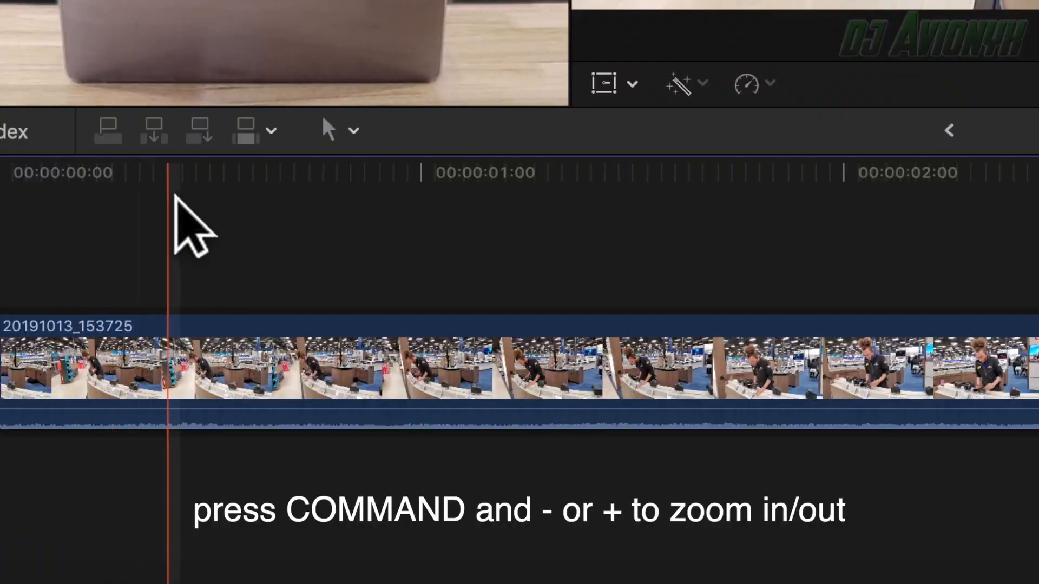
- At the start of the clip, move the censor circle over the man's head, at about X -0.31, Y 0.17
click(334, 172)
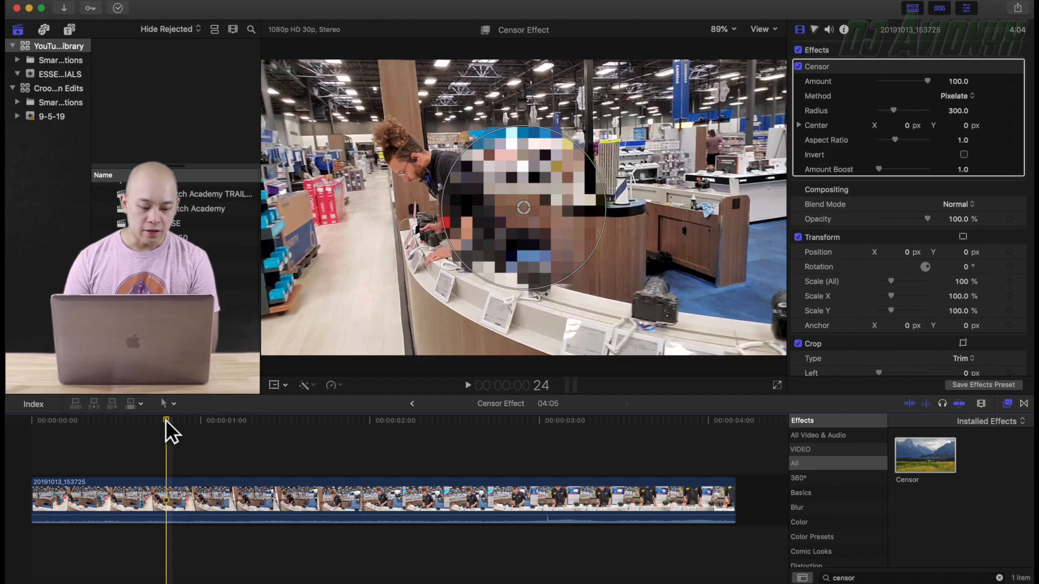
drag(165, 420, 26, 418)
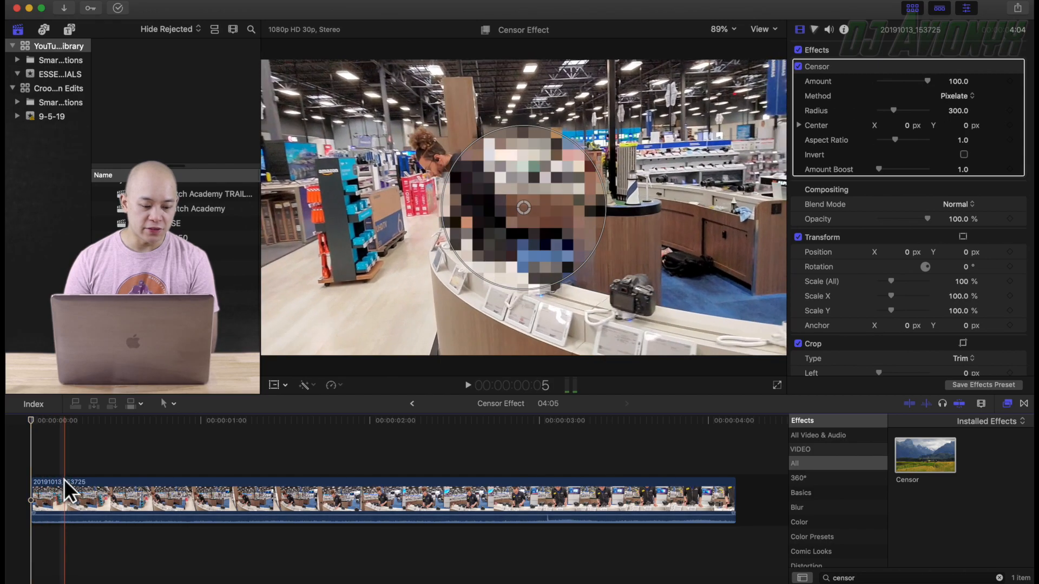
click(73, 485)
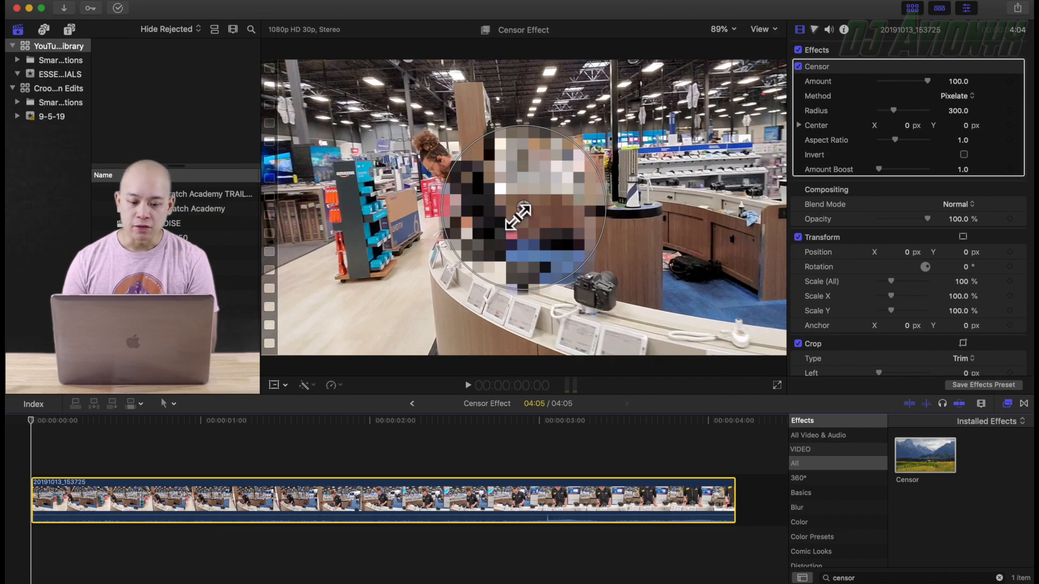
drag(521, 210, 433, 156)
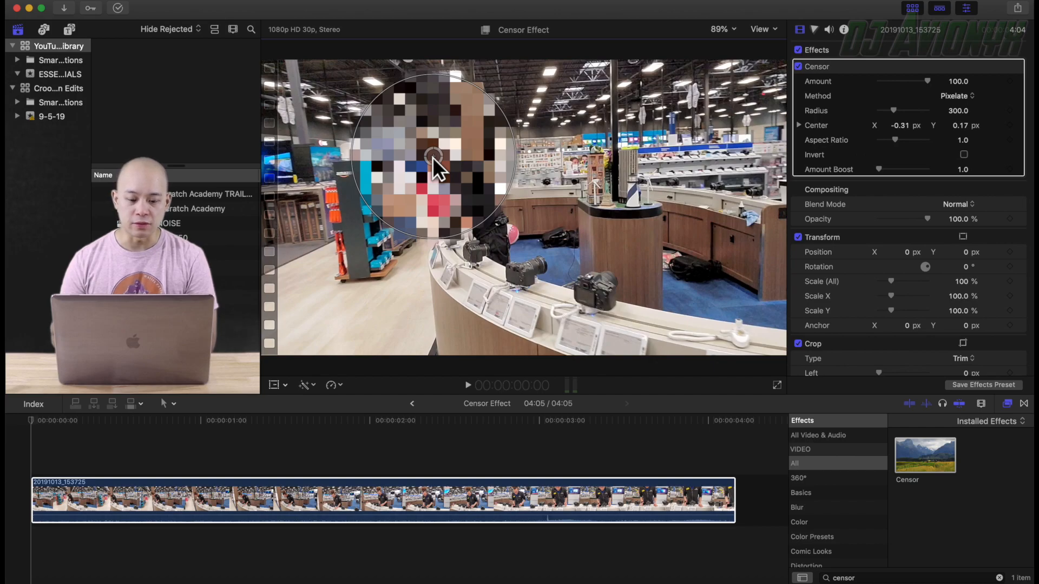
- Try the Blur, Darken and Rectangle methods on the censor, and return the method to Pixelate
click(952, 96)
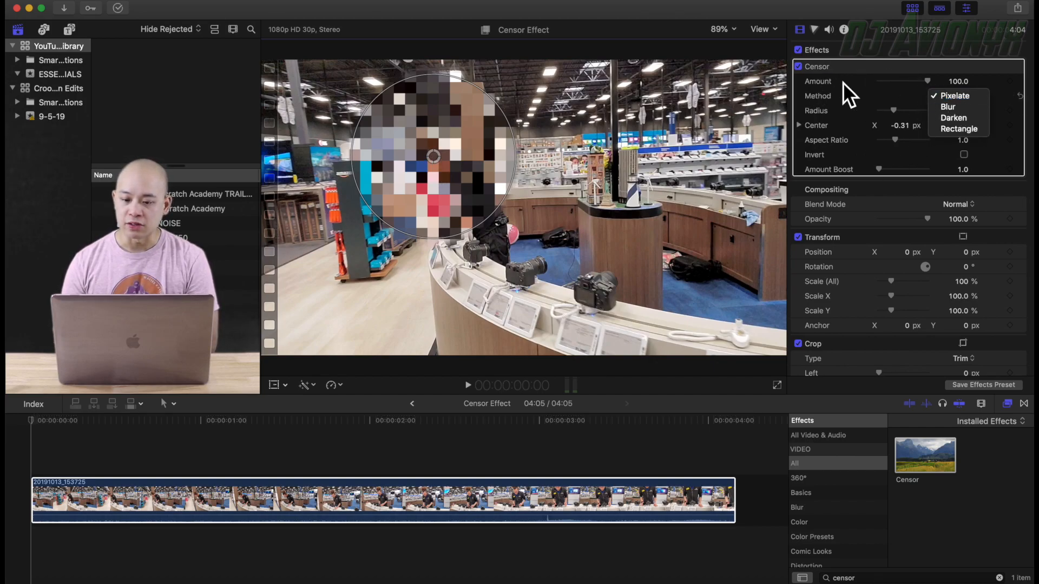
click(962, 112)
click(963, 97)
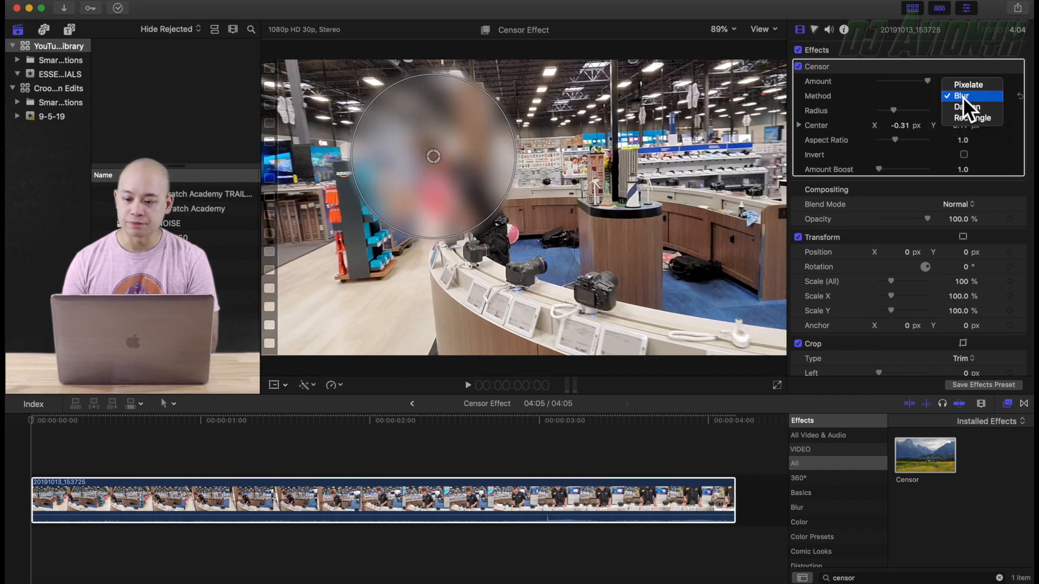
click(962, 107)
click(962, 98)
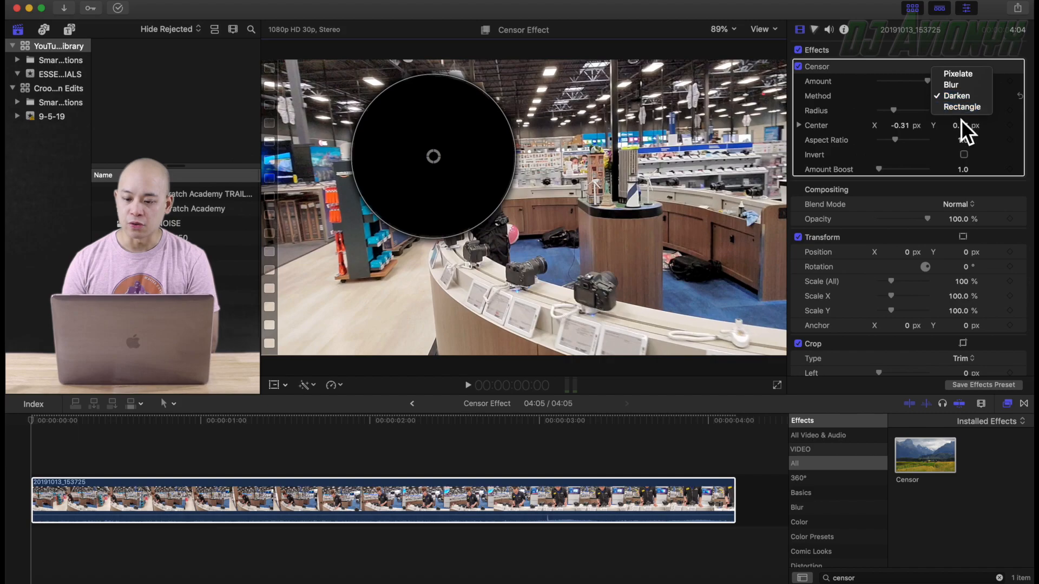
click(958, 110)
click(952, 100)
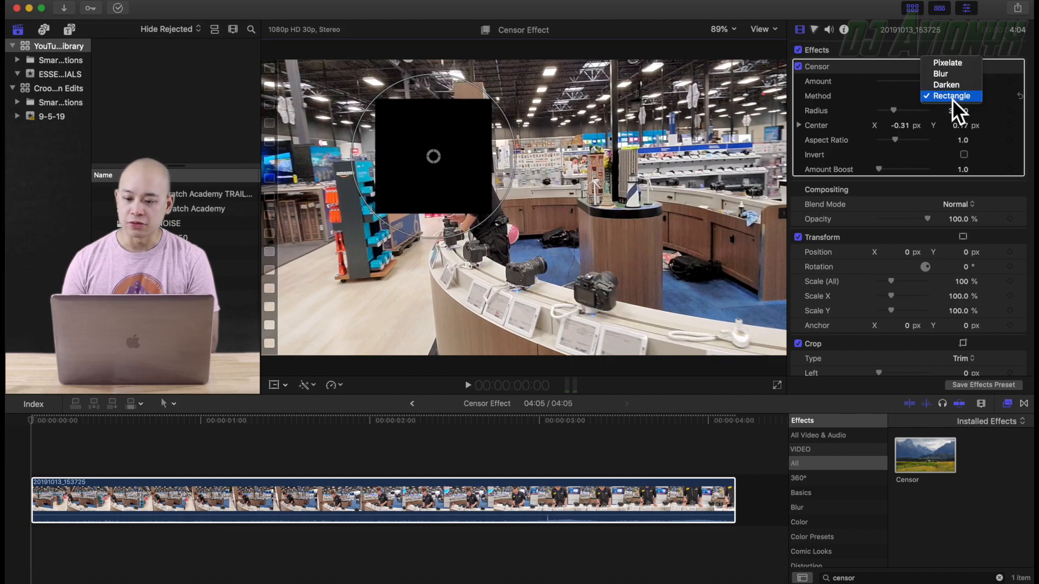
click(942, 64)
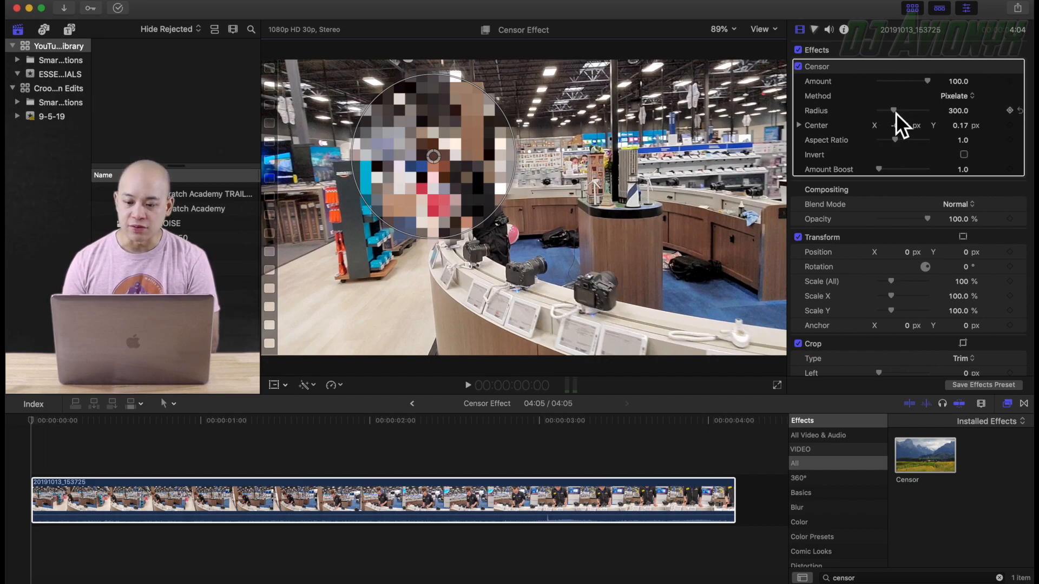
- Reduce the censor's radius to about 116 and its amount to about 51.94
drag(890, 109, 883, 109)
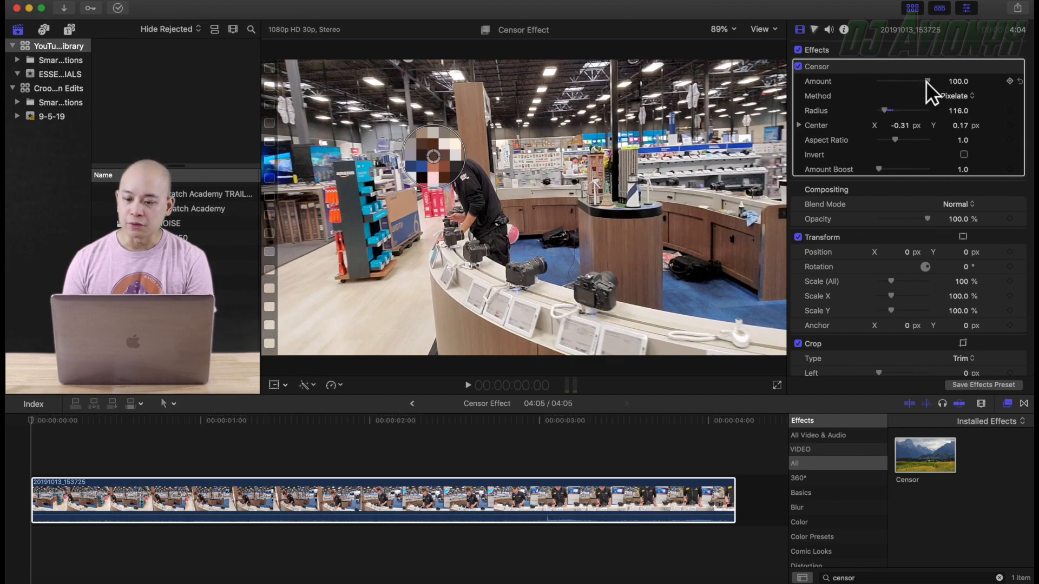
drag(926, 81, 903, 84)
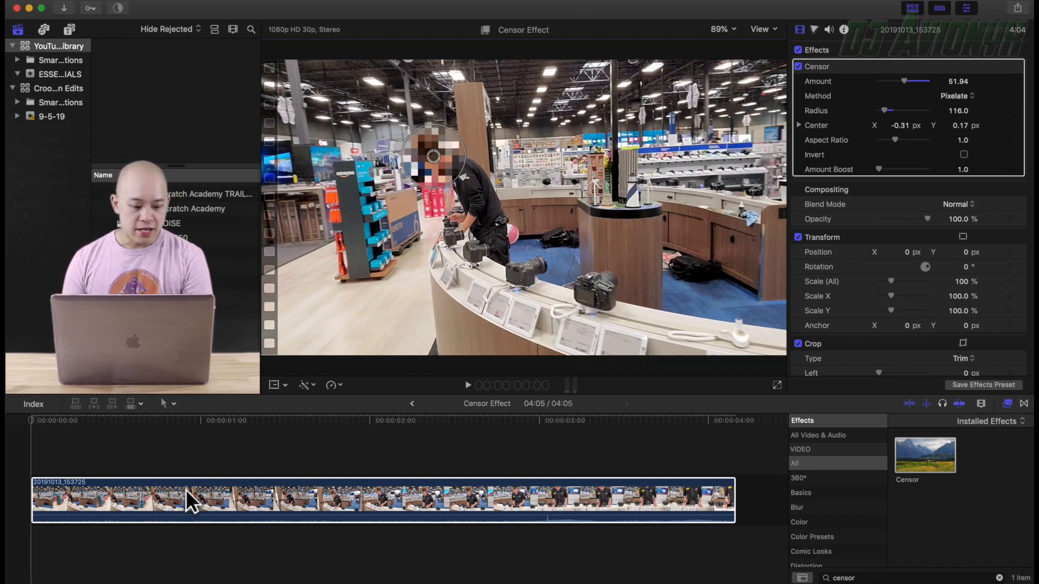
- Keyframe the censor's Center at the clip start, about X -0.36, Y 0.22 at frame 10, and about X -0.4, Y 0.19 at frame 20
click(50, 490)
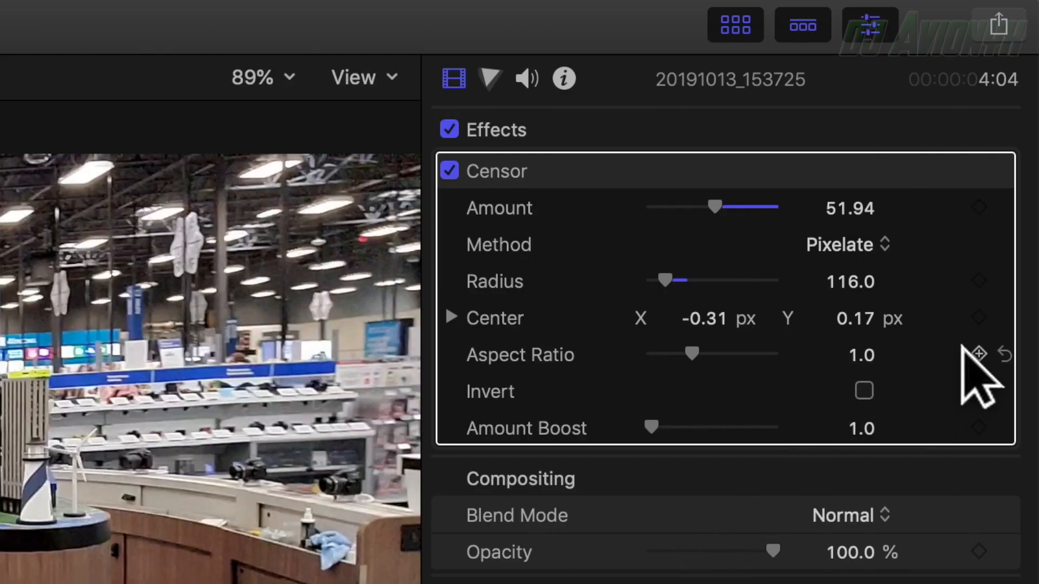
click(978, 317)
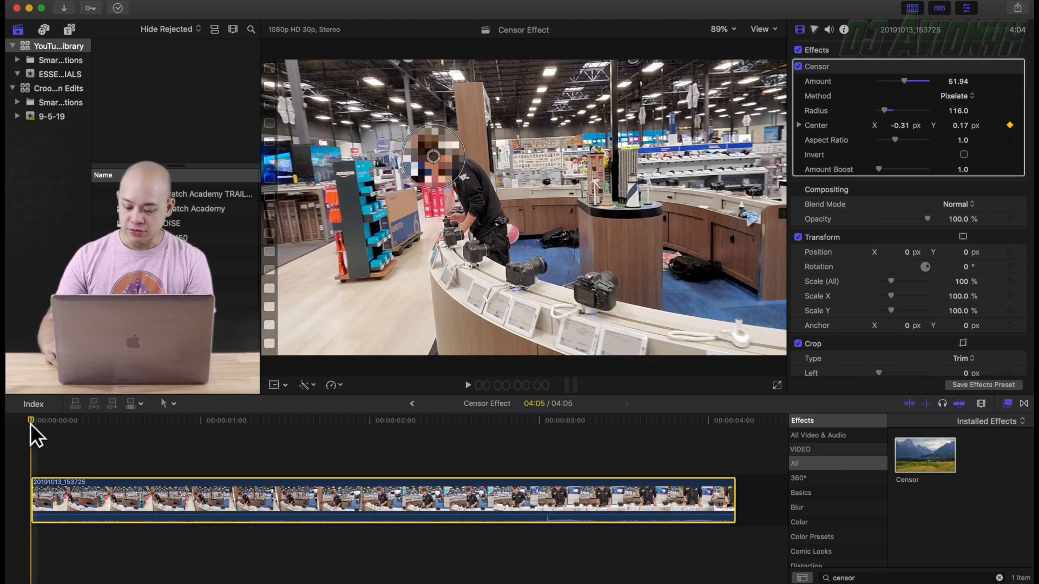
key(shift+Right)
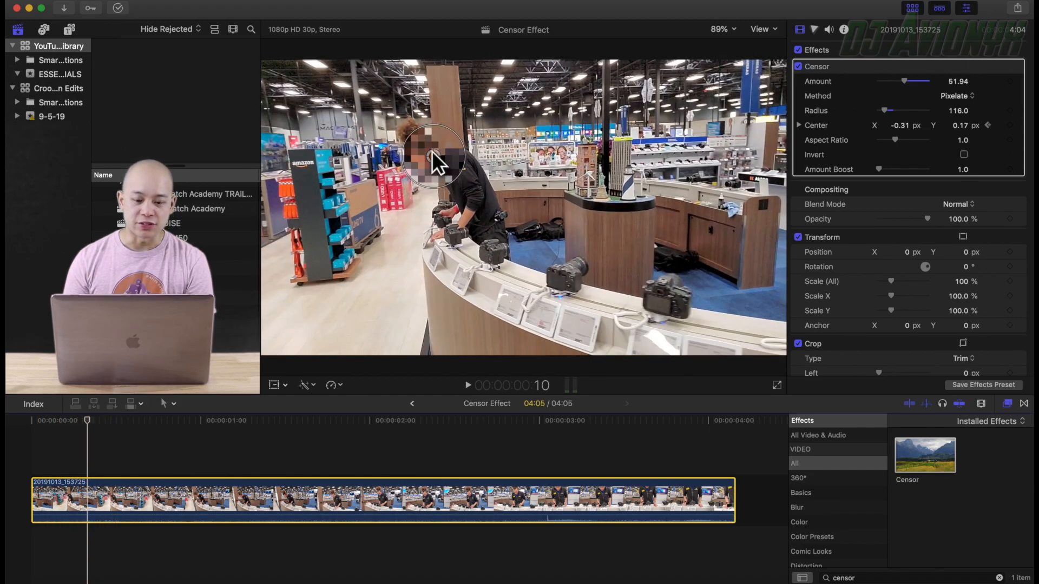
drag(433, 155, 418, 143)
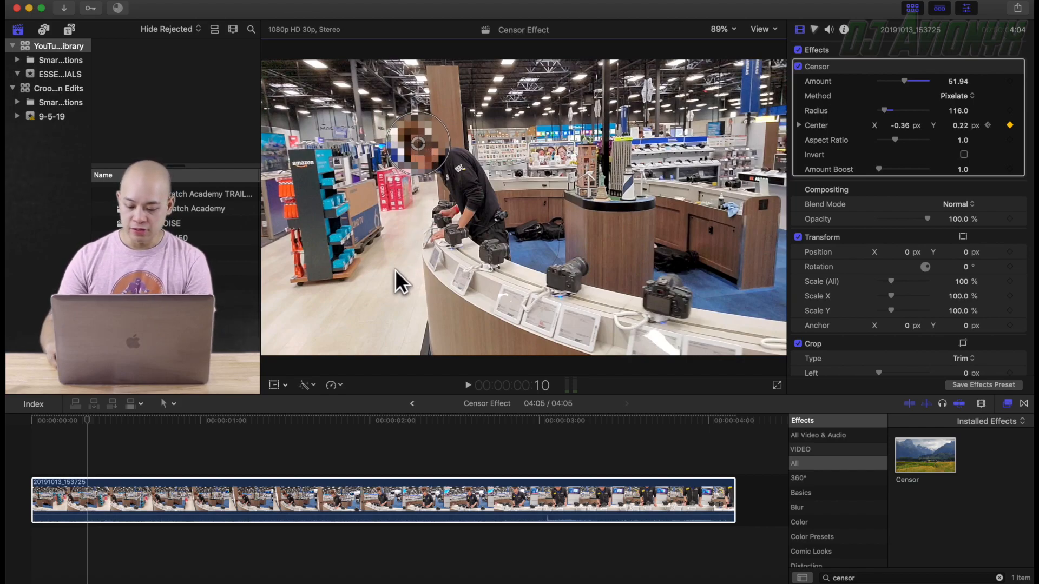
key(shift+Right)
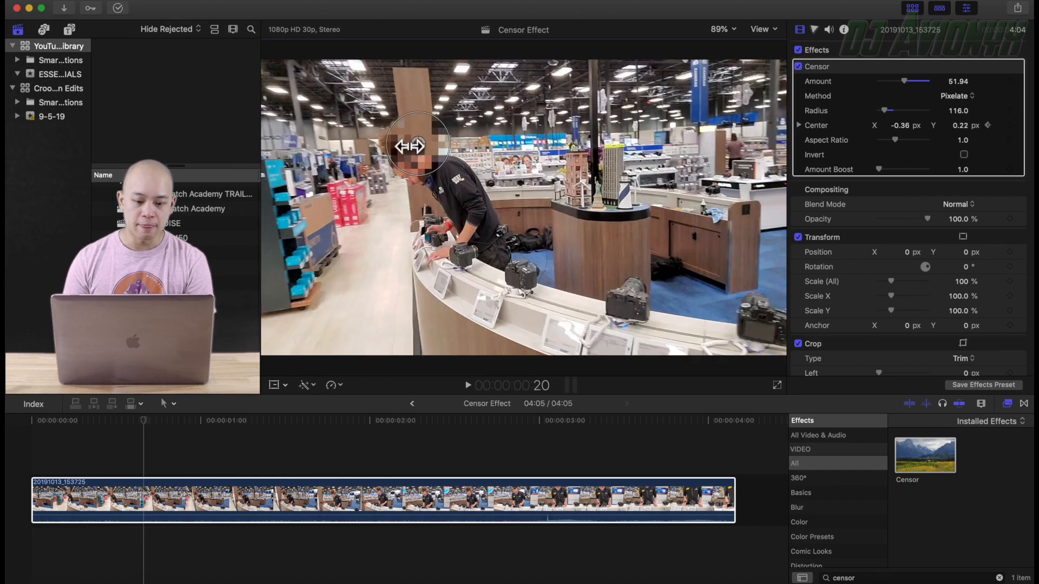
drag(417, 141, 404, 151)
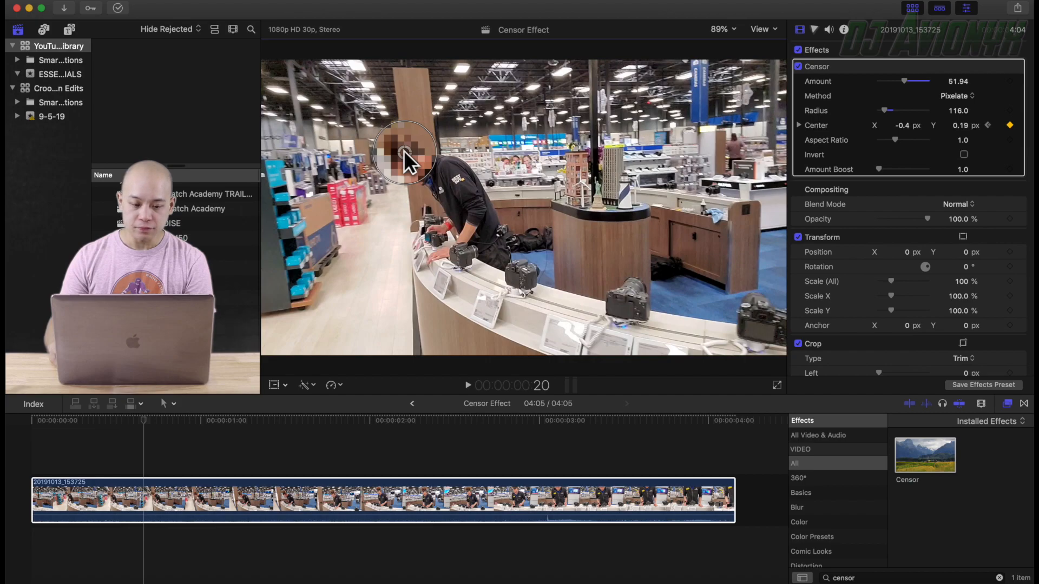
- At 1:00, move the censor circle over the man's head, about X -0.43, Y 0.18, and enlarge its radius to about 144
key(shift+Right)
drag(403, 150, 386, 144)
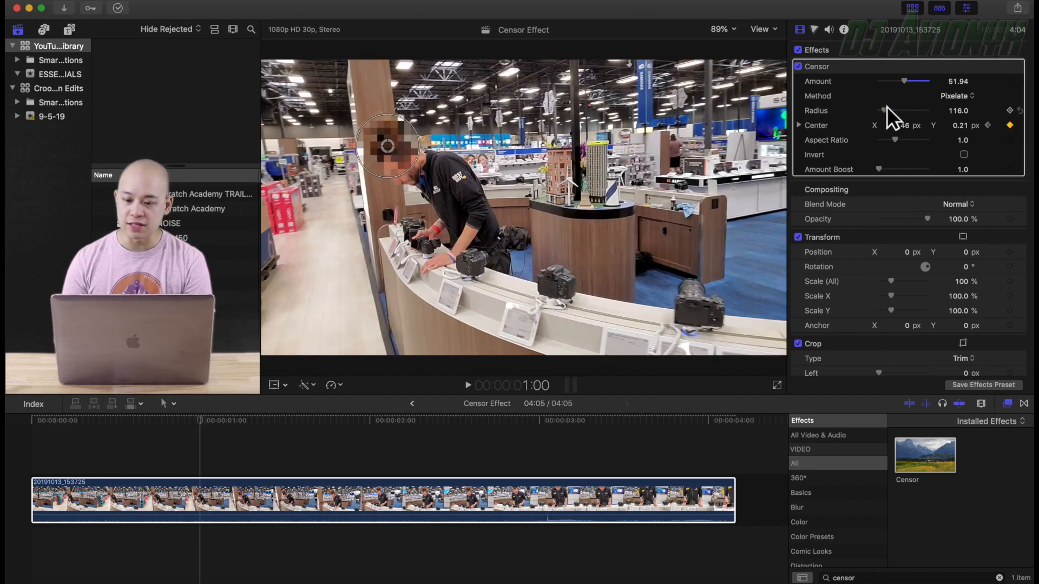
drag(884, 107, 885, 108)
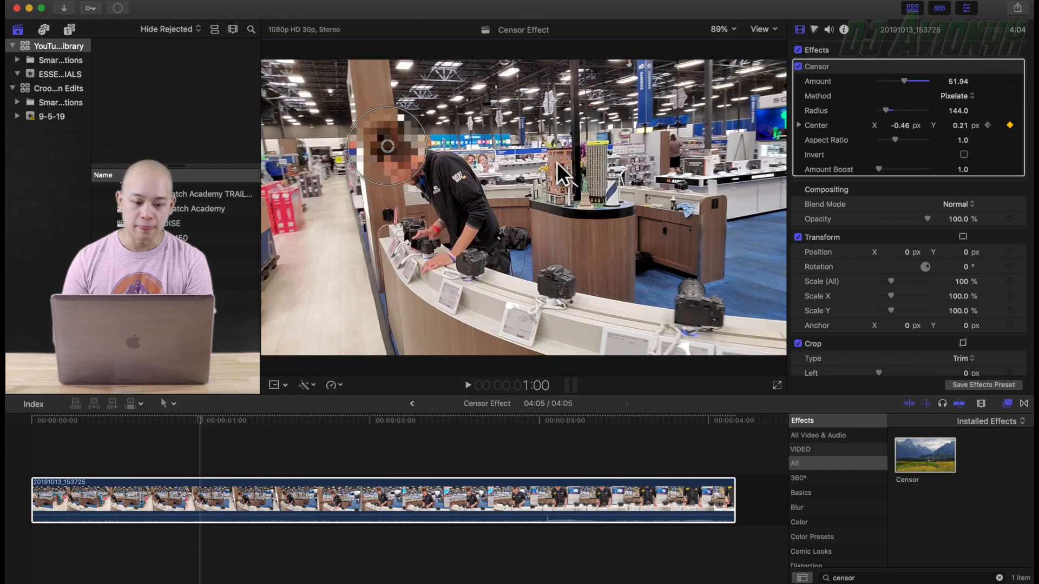
drag(388, 145, 397, 155)
- At 1:10, re-center the censor circle at about X -0.43, Y 0.17 and enlarge its radius to about 211
key(shift+Right)
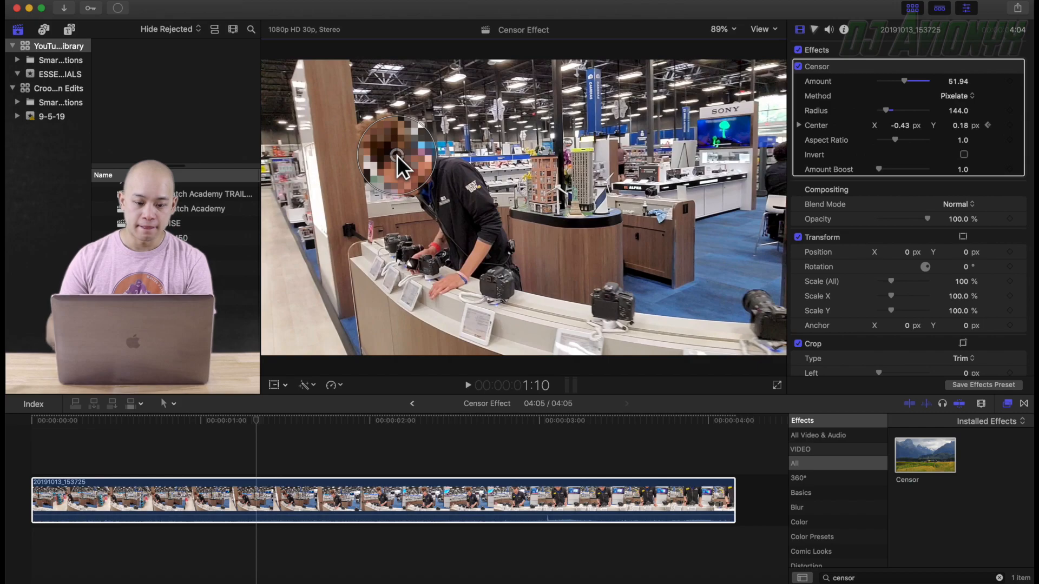
drag(397, 156, 395, 157)
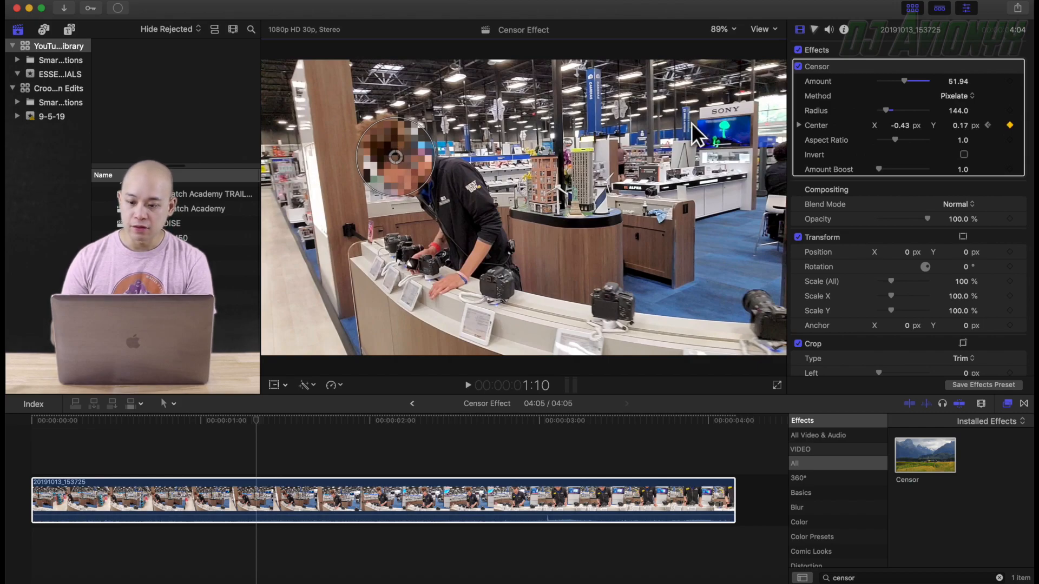
drag(883, 108, 885, 109)
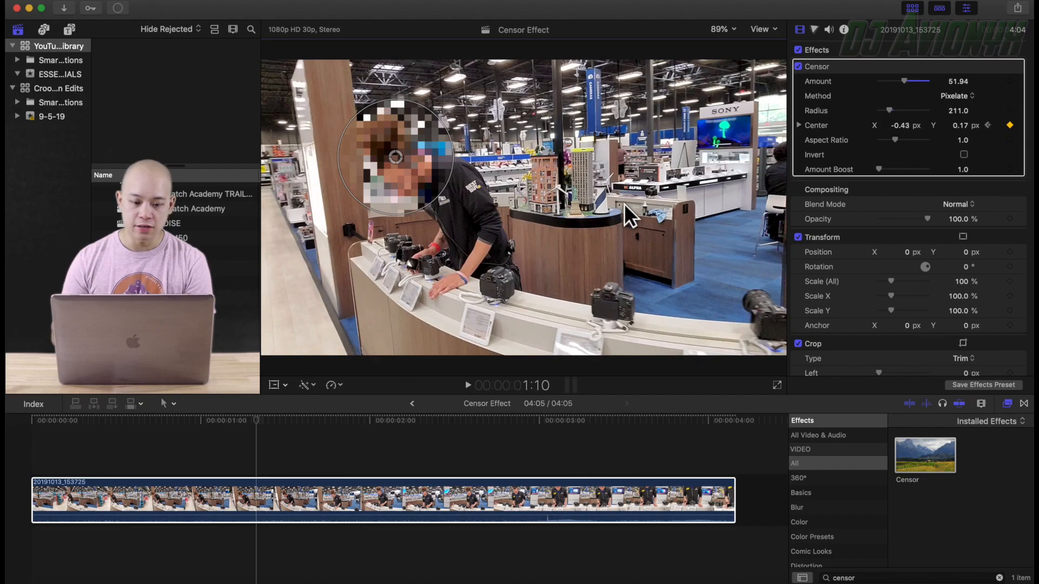
drag(404, 167, 398, 165)
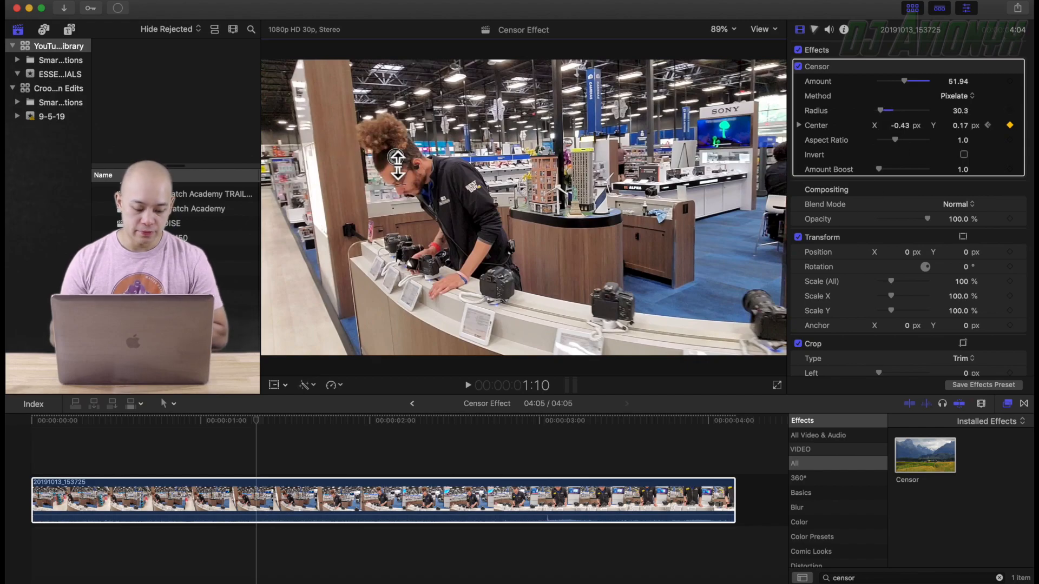
key(super+z)
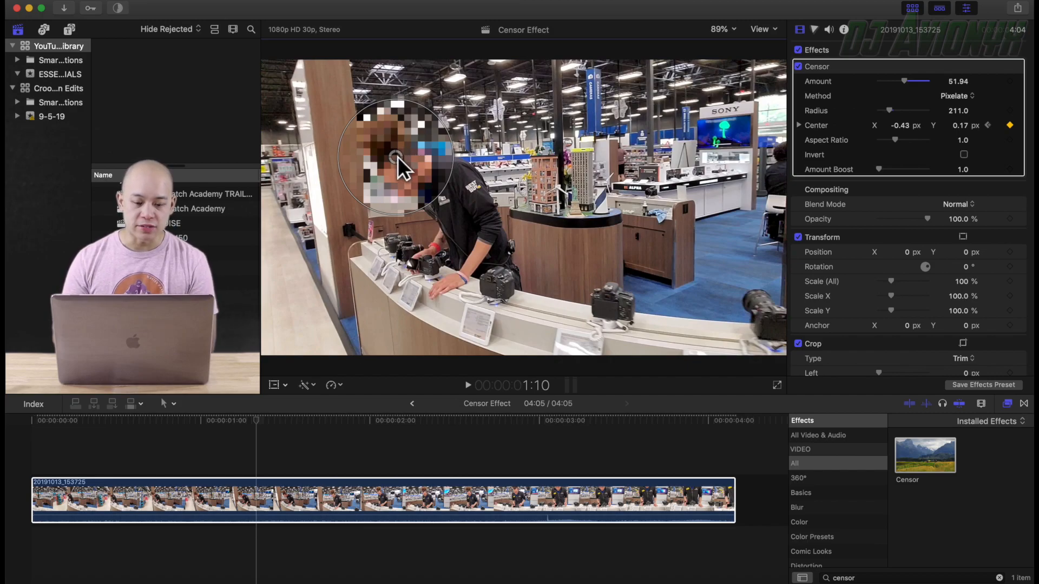
- Keep keyframing the censor circle over the man's head in ten-frame increments through 3:20, reaching about X -0.03, Y 0.55
drag(393, 157, 406, 139)
key(shift+Right)
drag(406, 138, 513, 43)
key(space)
key(shift+Right)
key(shift+Right)
key(shift+Right)
key(shift+Right)
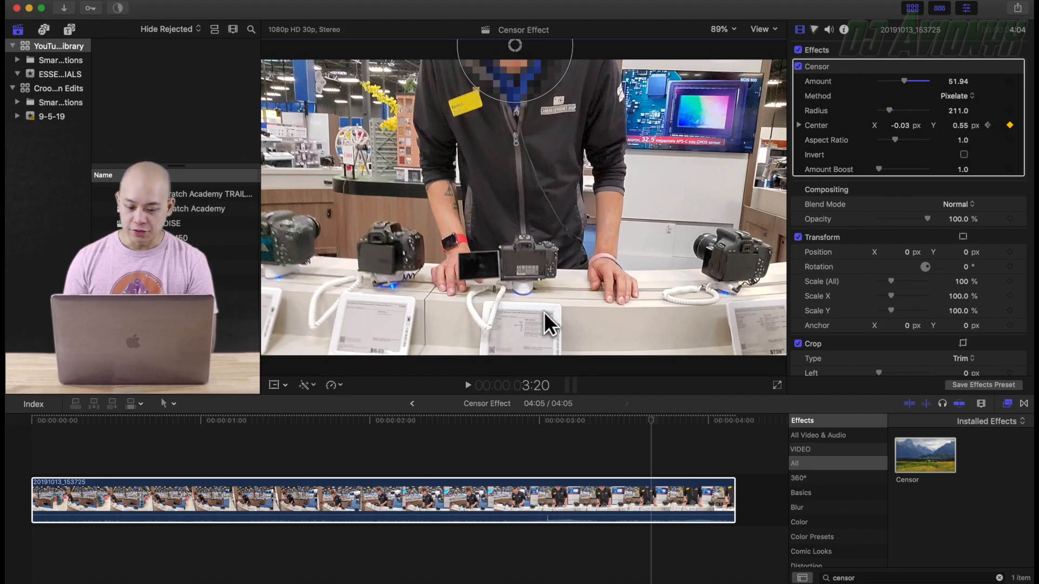
- At 4:00, move the censor circle above the frame to about X -0.03, Y 0.73, using 50% viewer zoom, and restore the zoom to Fit
key(shift+Right)
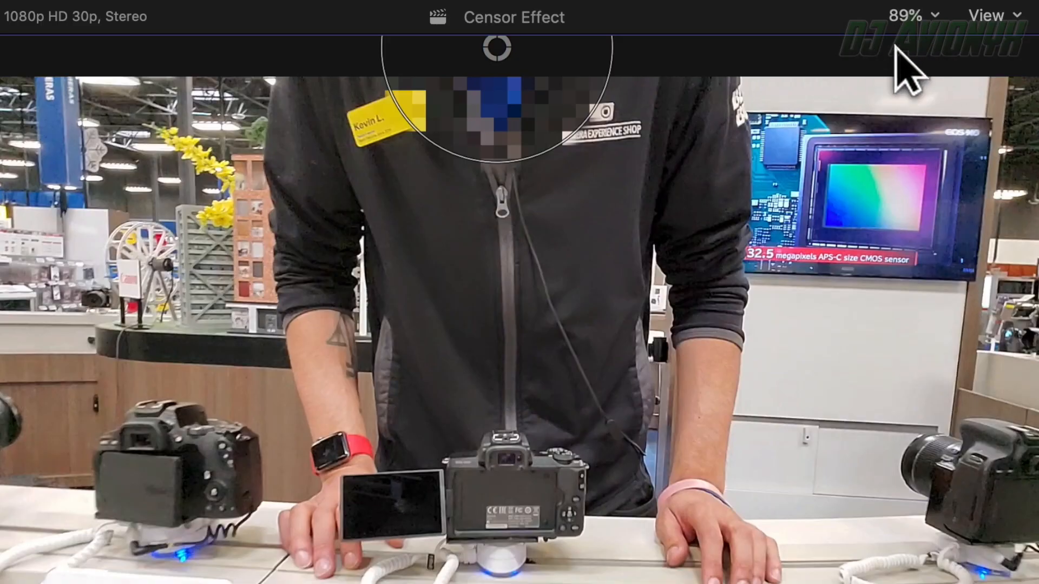
click(725, 30)
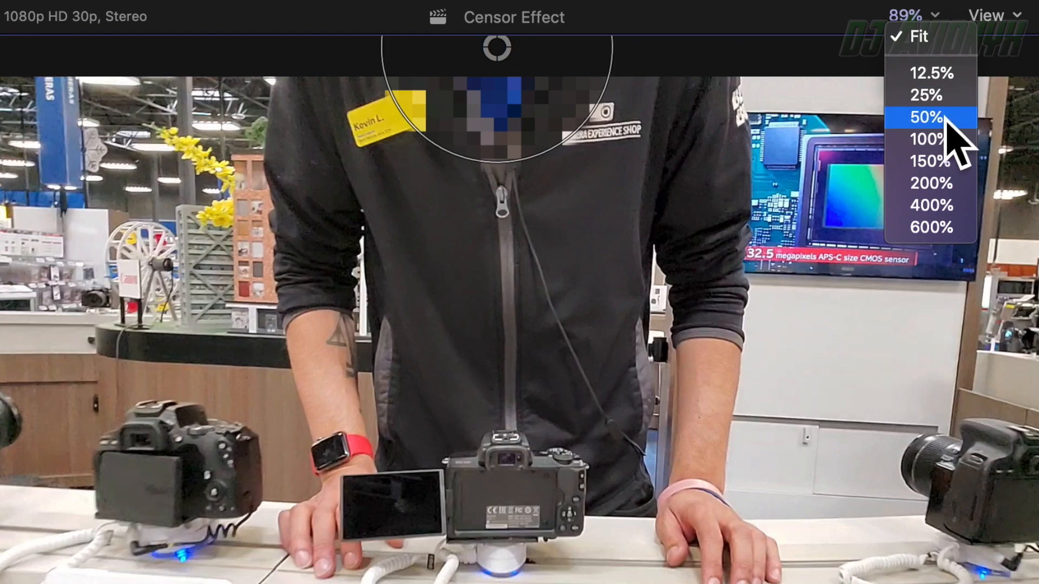
click(943, 120)
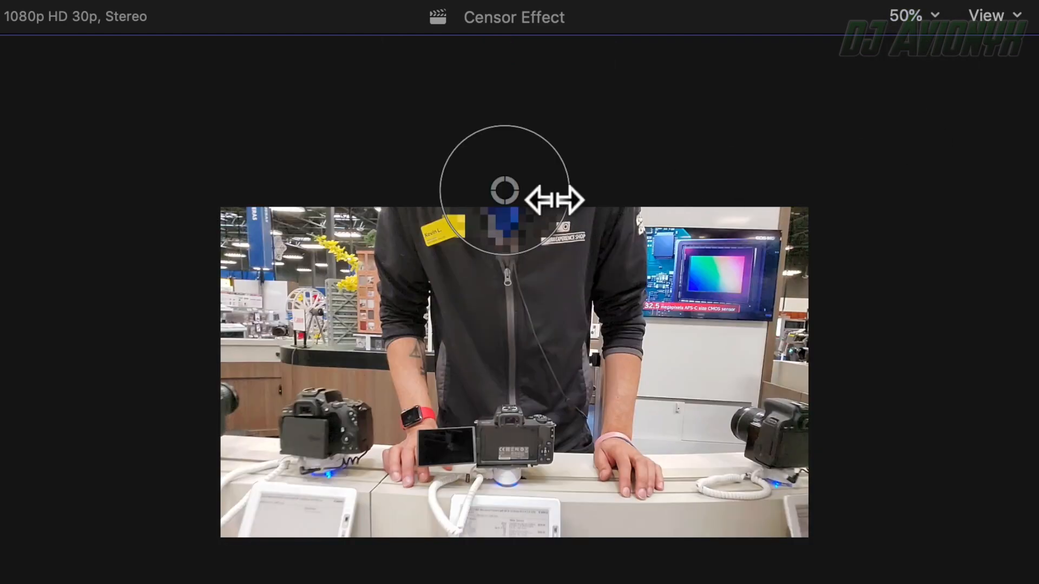
drag(504, 180, 506, 123)
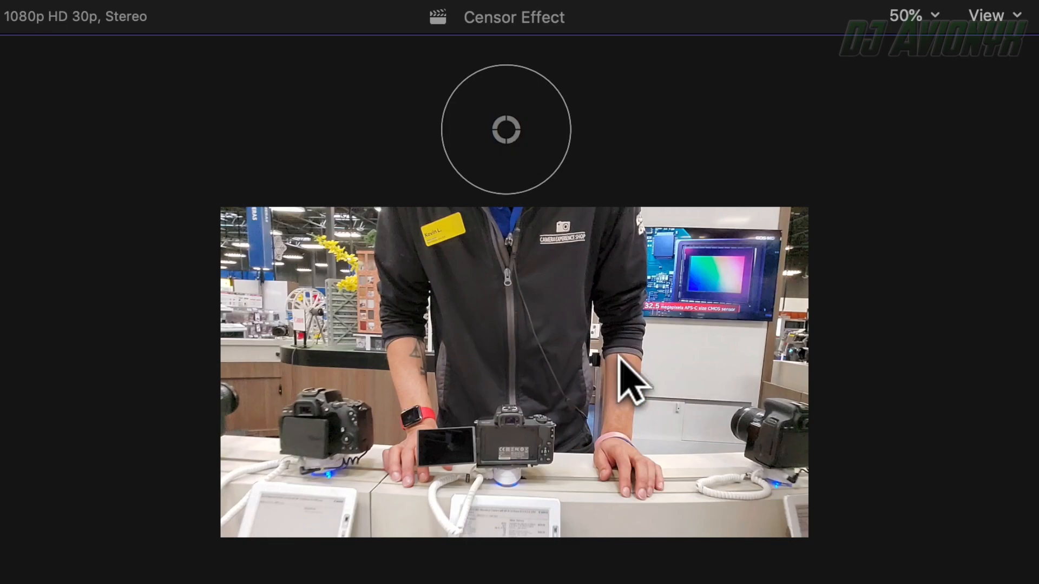
click(917, 28)
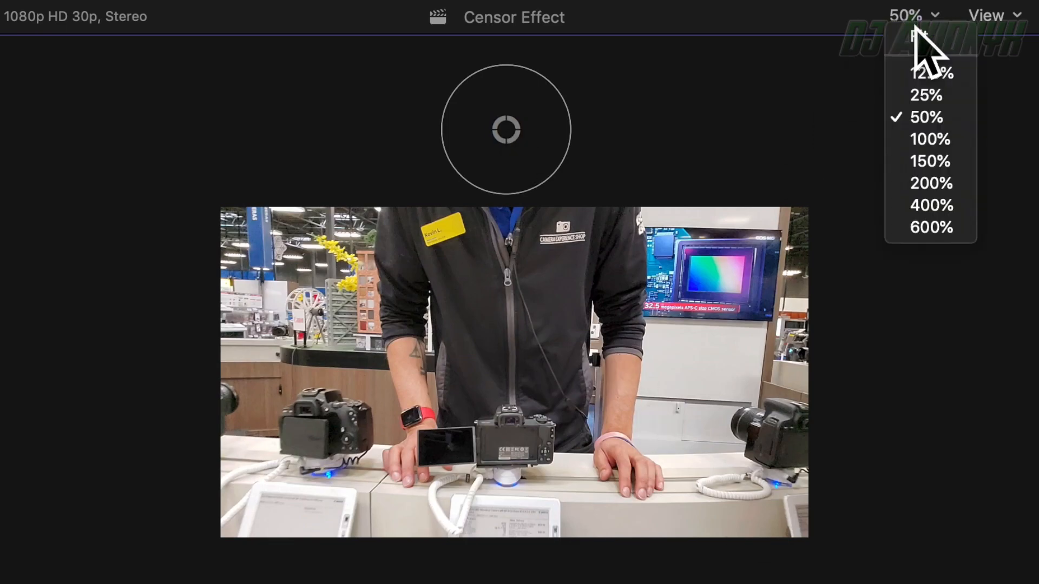
click(920, 36)
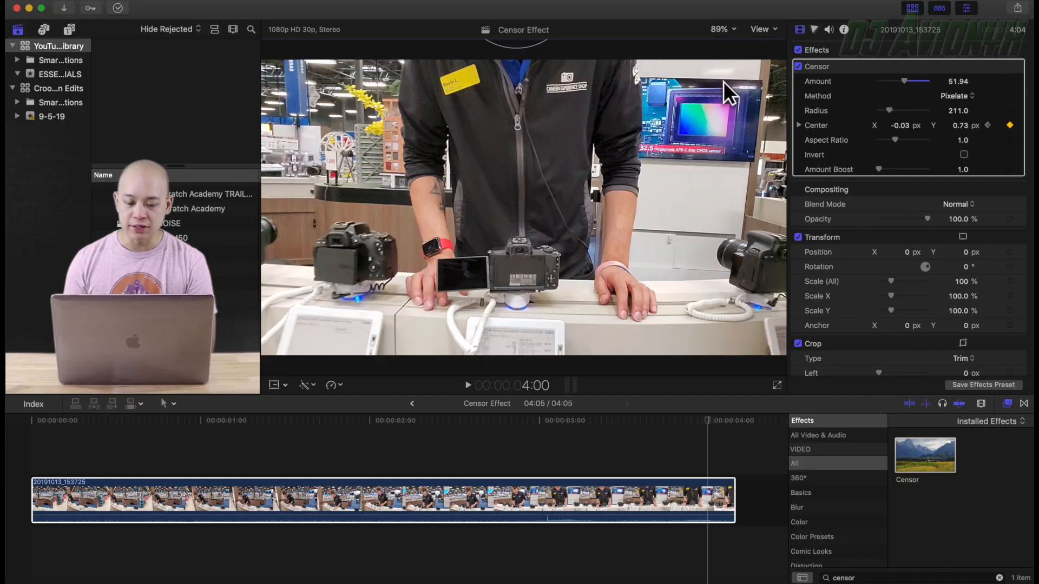
- Play the clip from the beginning to check the keyframed censor's tracking
click(705, 418)
drag(707, 418, 16, 447)
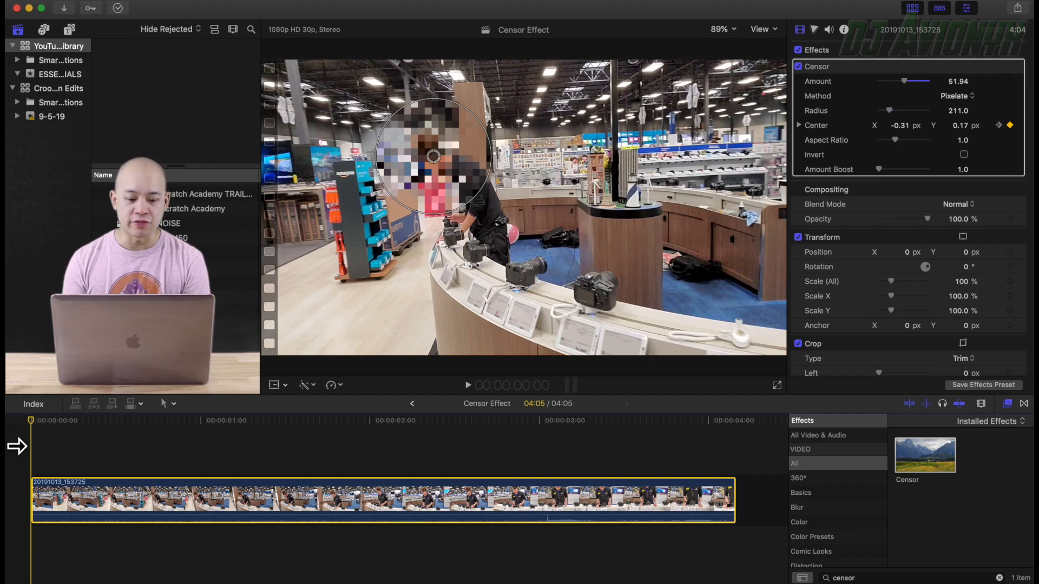
key(space)
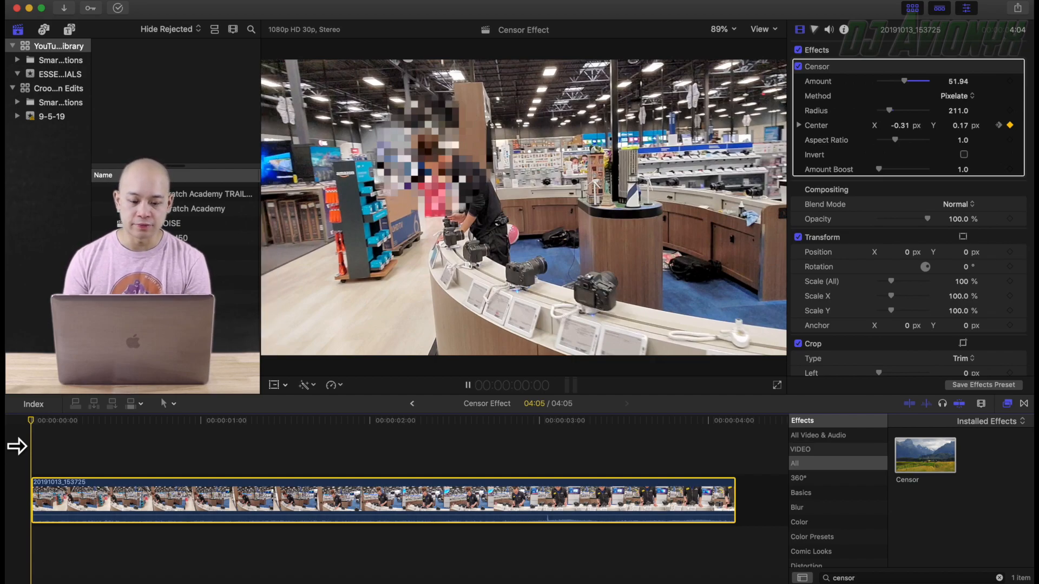